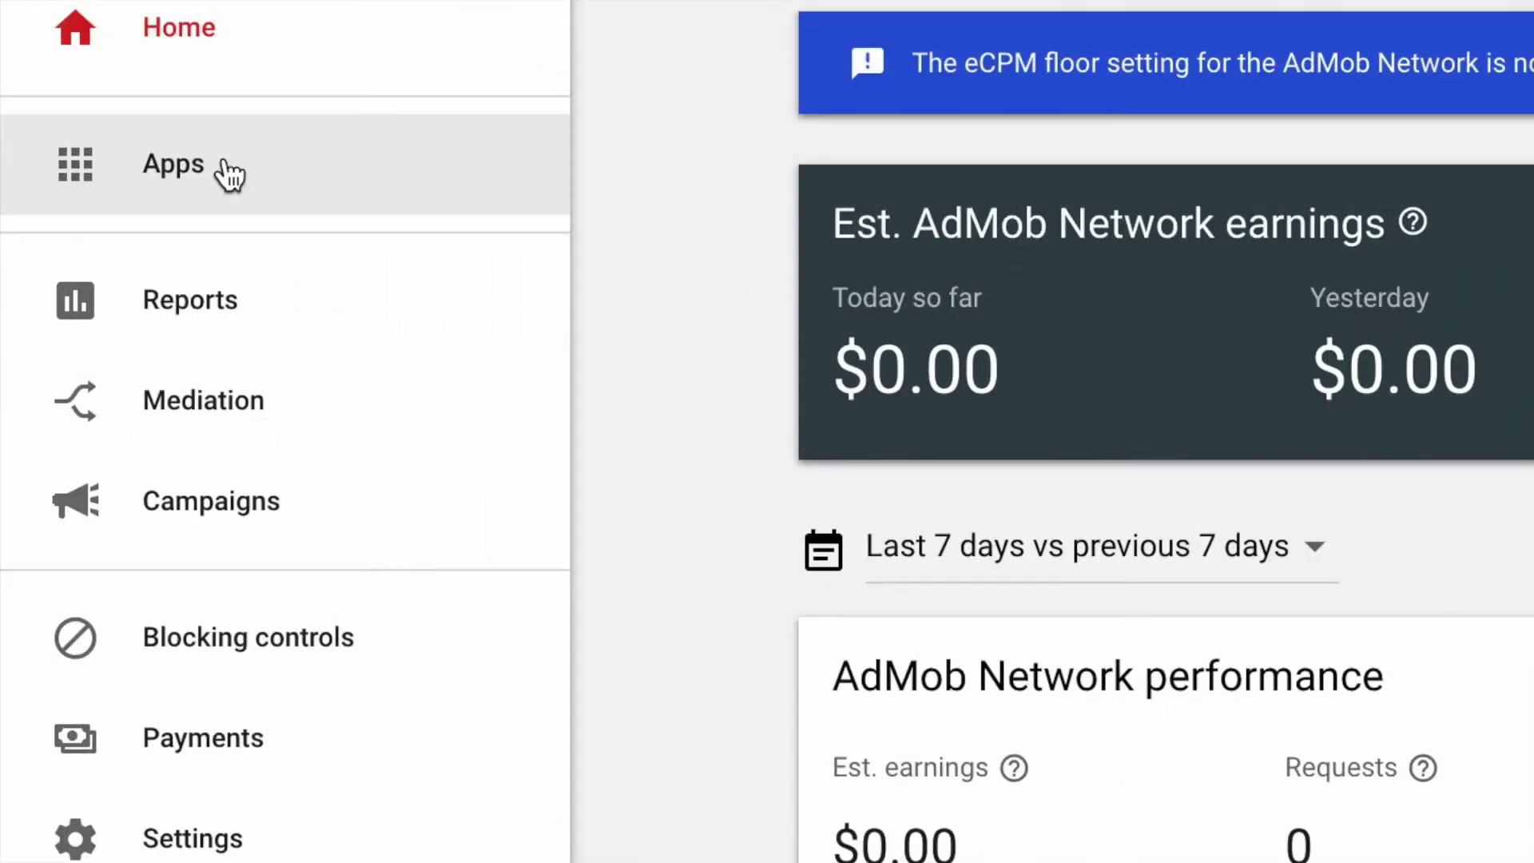
Navigate Apps > I.S code for R.C.C design > Ad units > rc1 and begin editing its eCPM floor
click(136, 172)
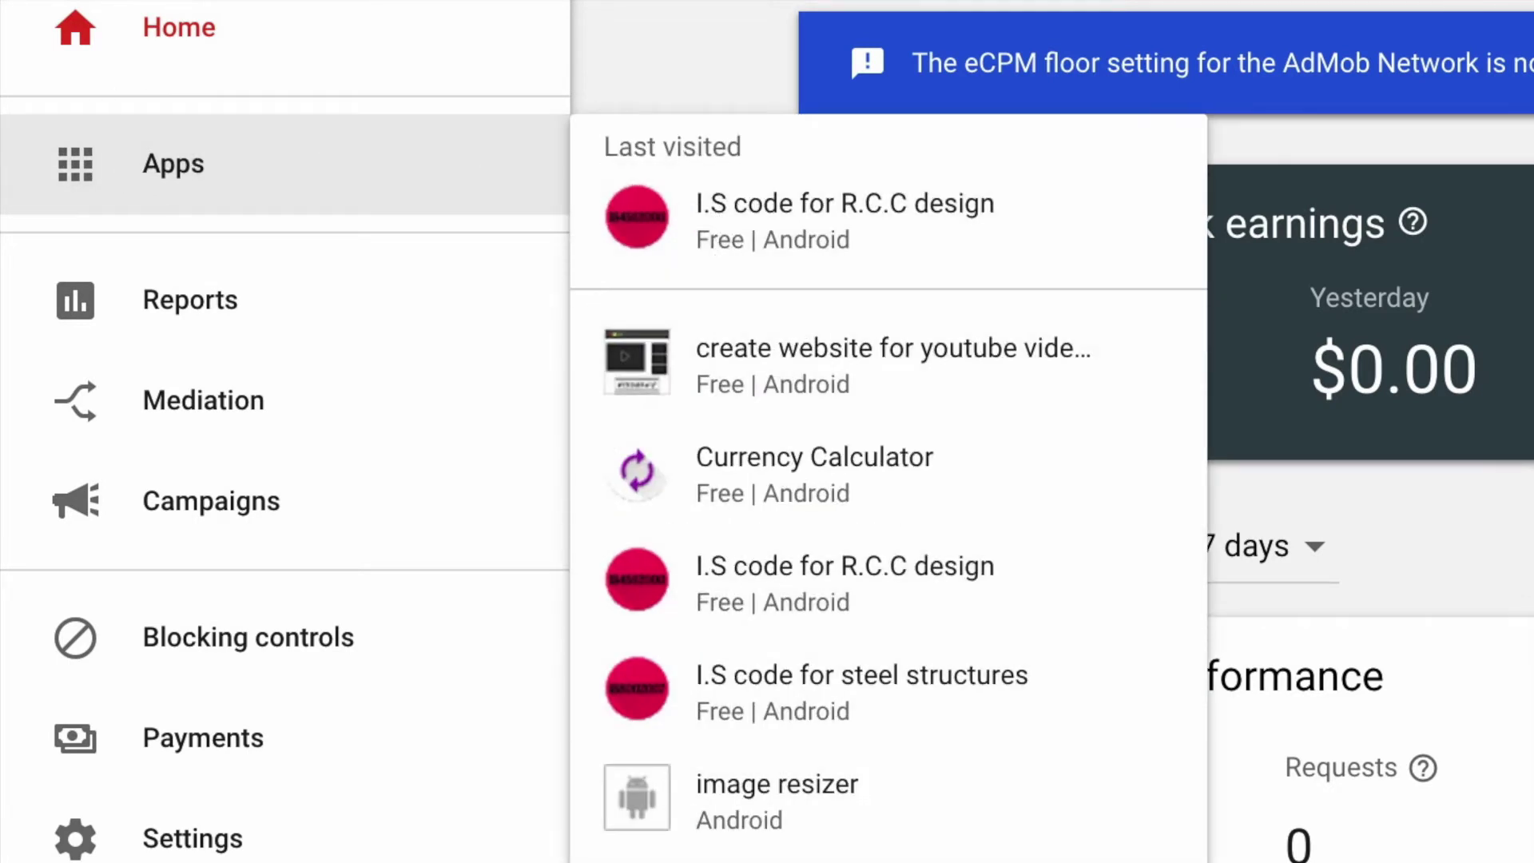
click(766, 585)
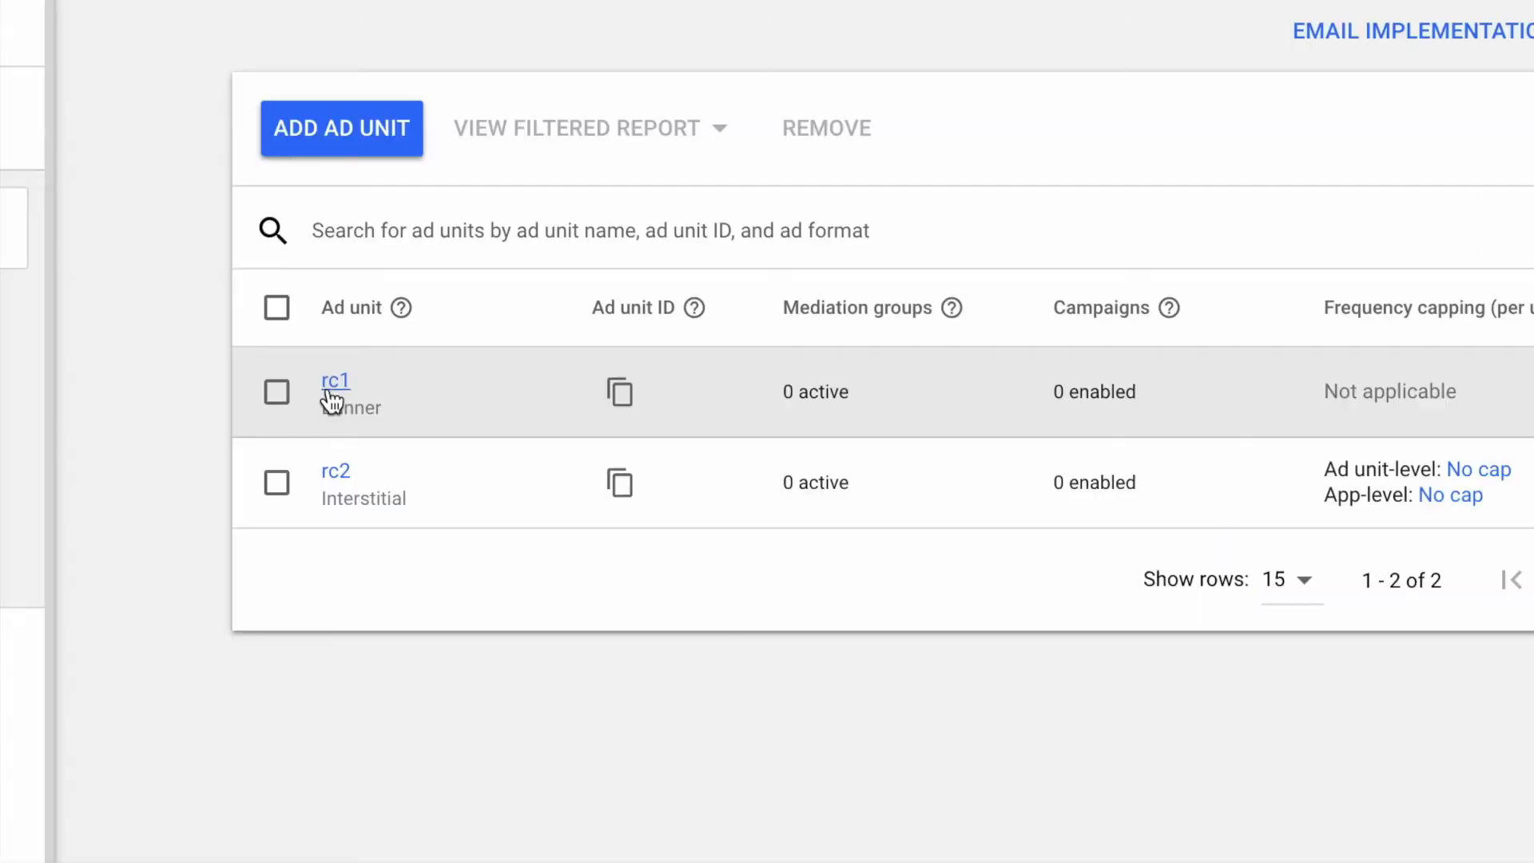
click(165, 455)
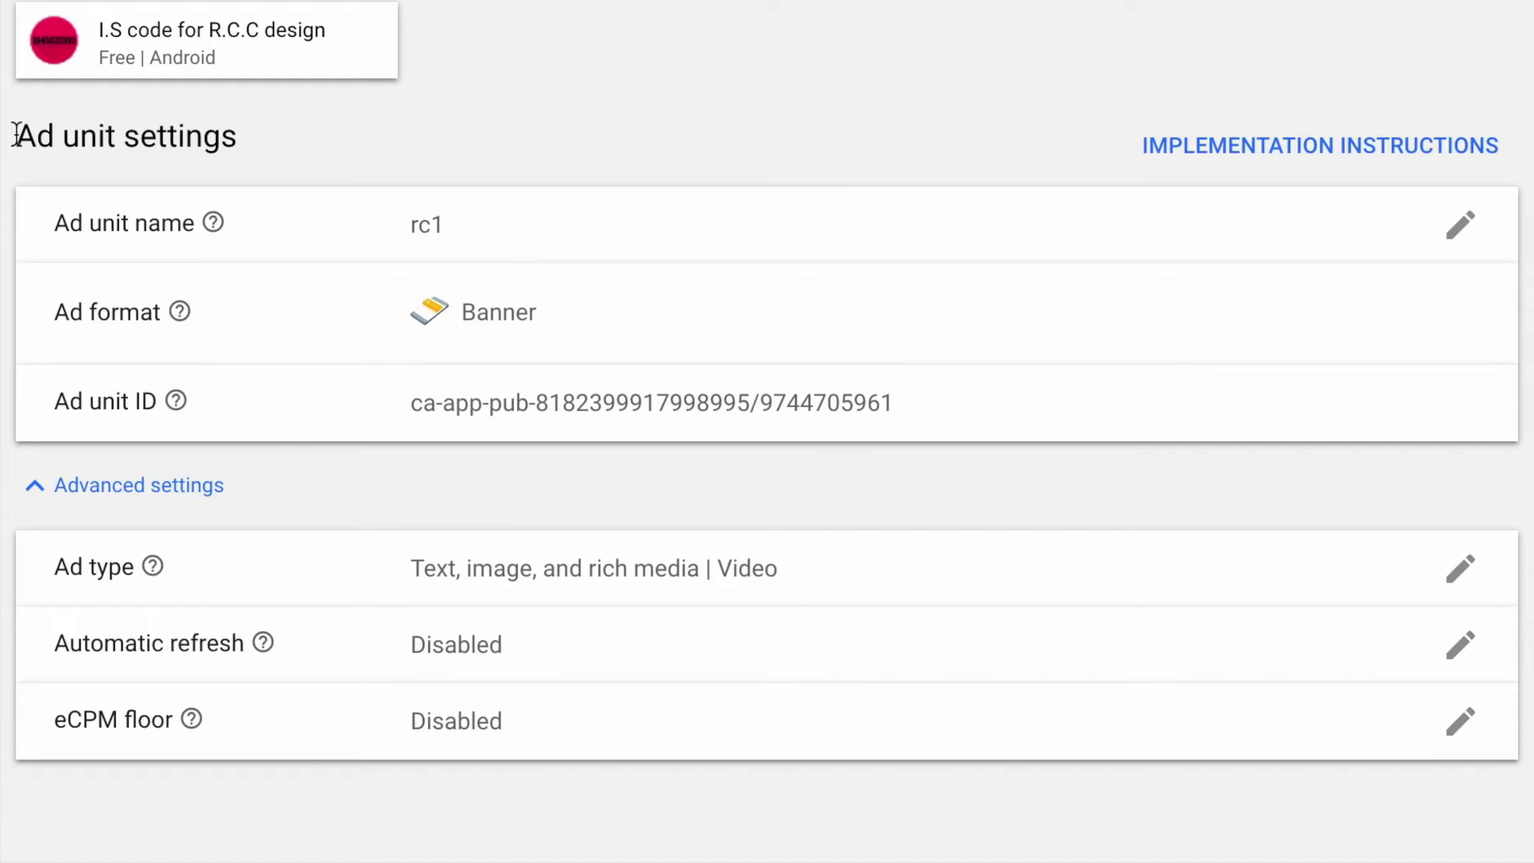
drag(14, 136, 250, 147)
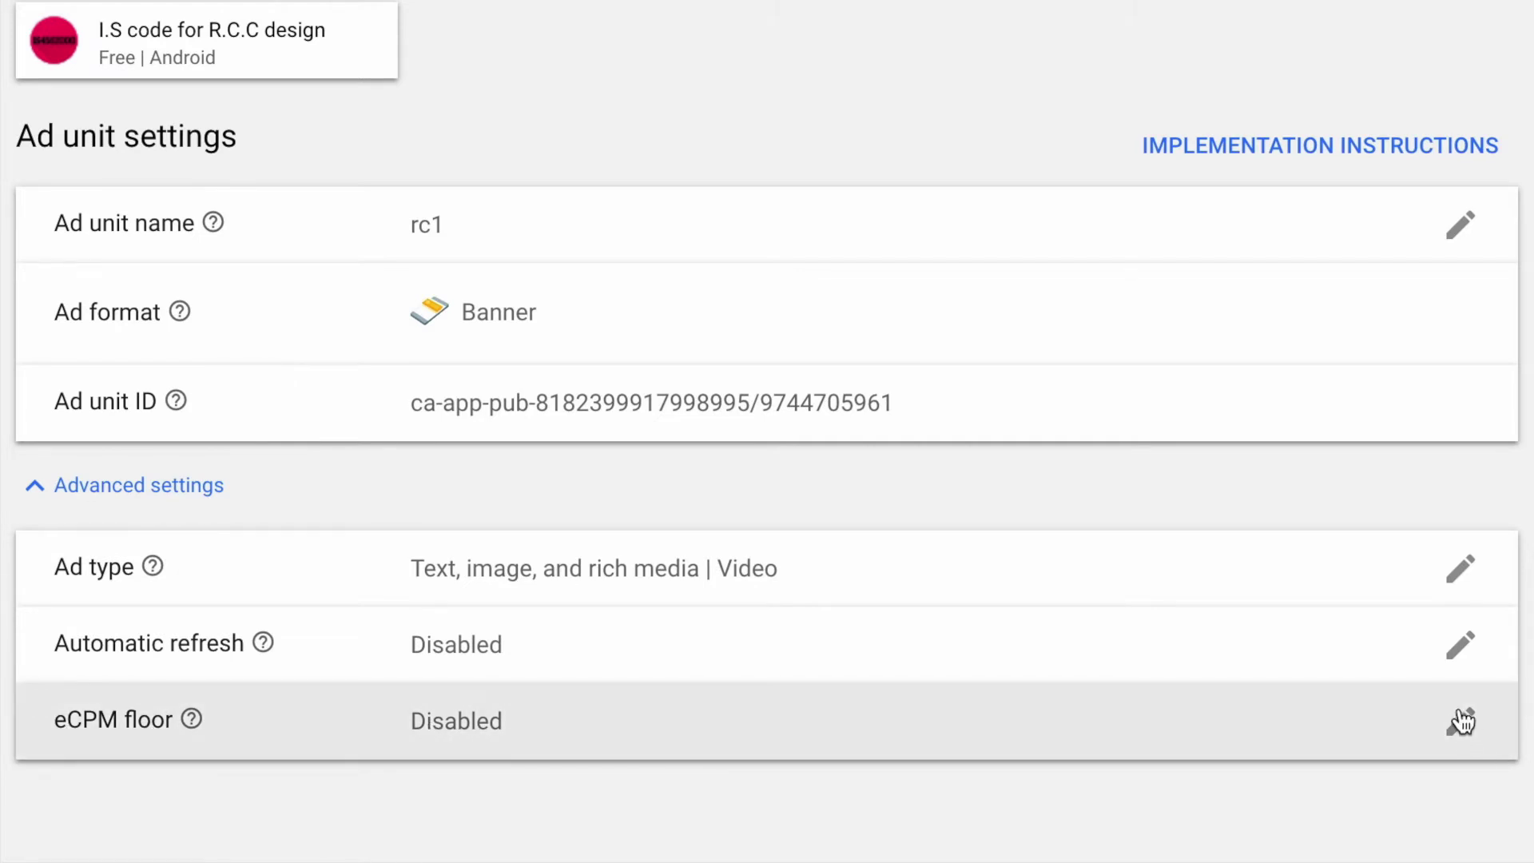
click(1460, 720)
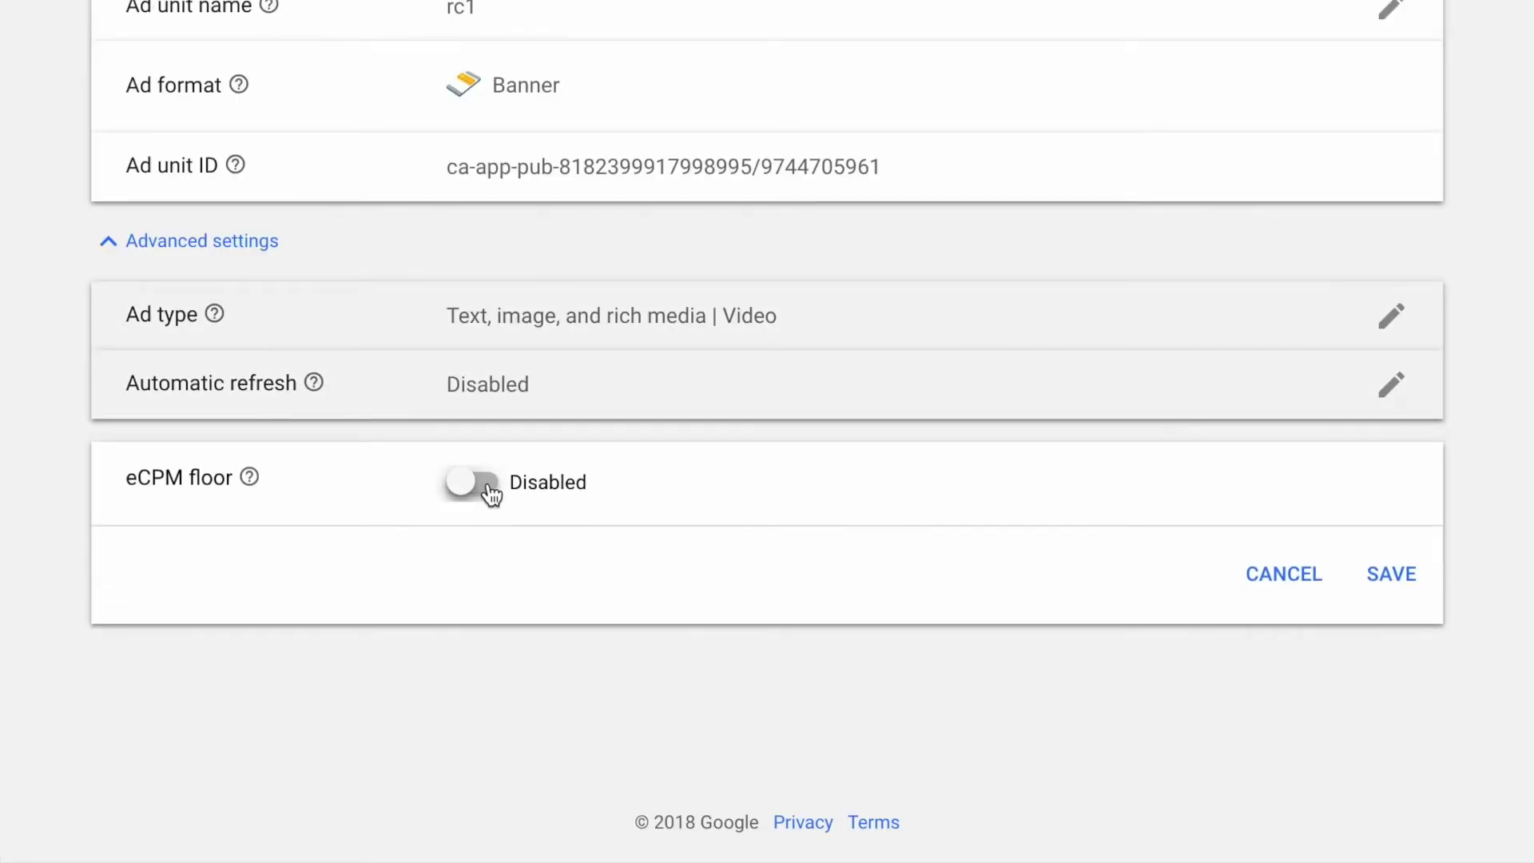
Switch the eCPM floor toggle to Enabled and enter a global floor of $1
click(488, 487)
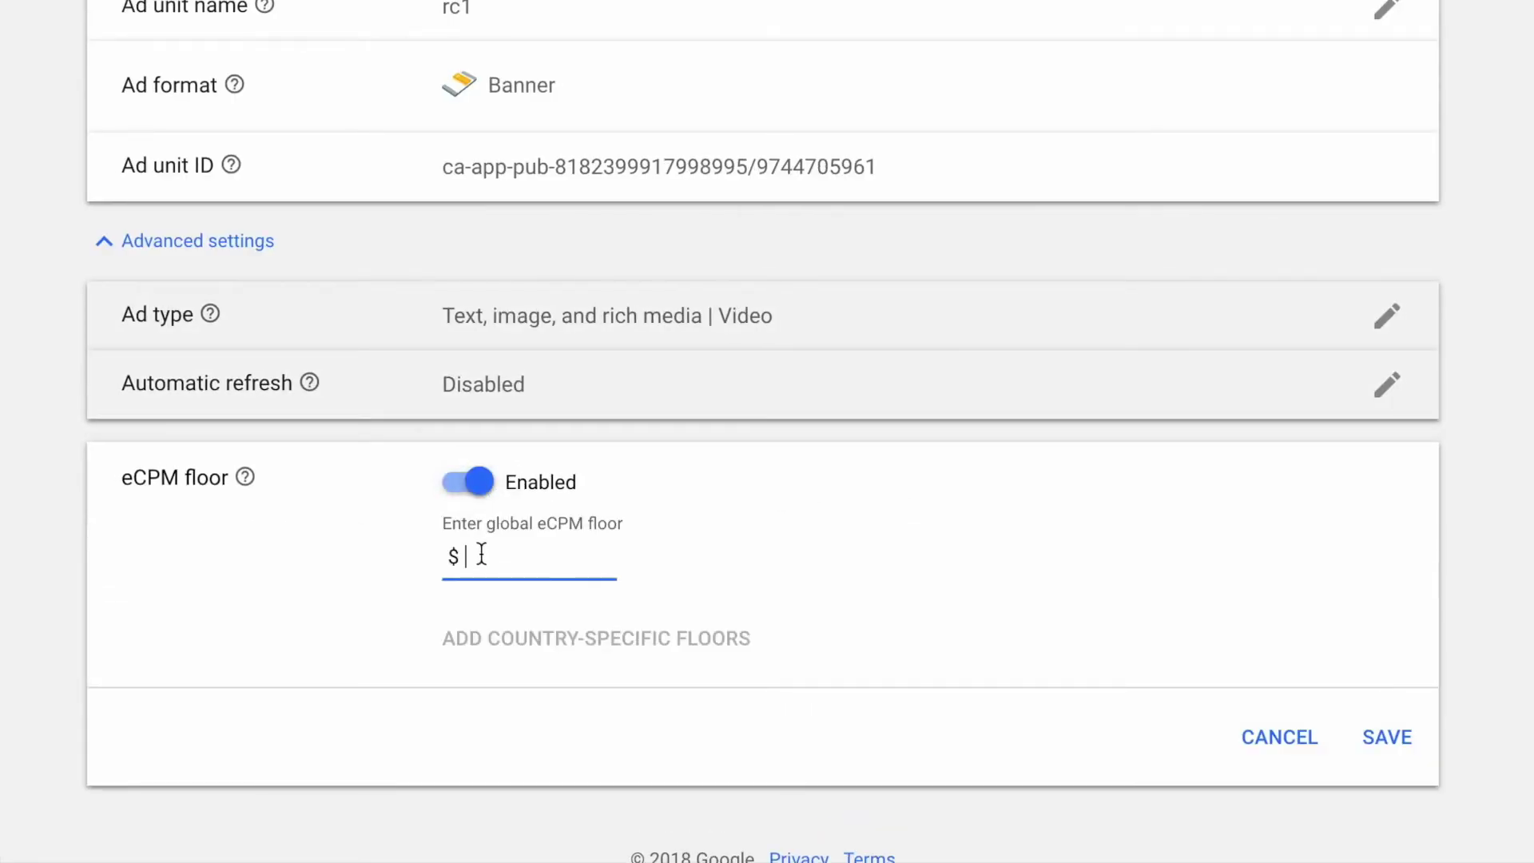
text(1)
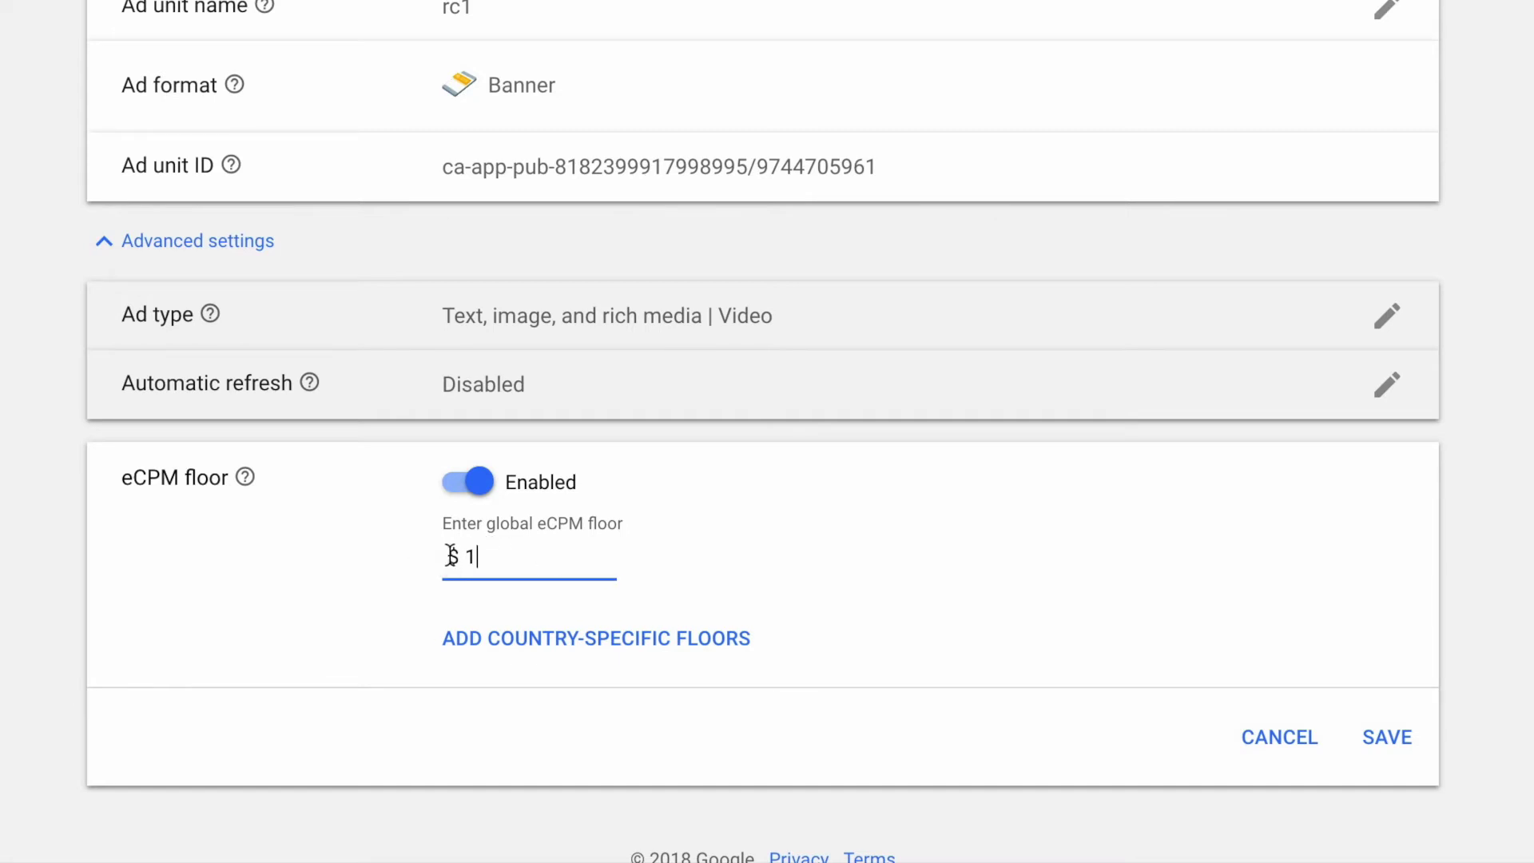
click(453, 555)
click(626, 639)
mouse_move(509, 559)
mouse_down()
mouse_move(457, 564)
mouse_move(497, 559)
mouse_up()
click(490, 559)
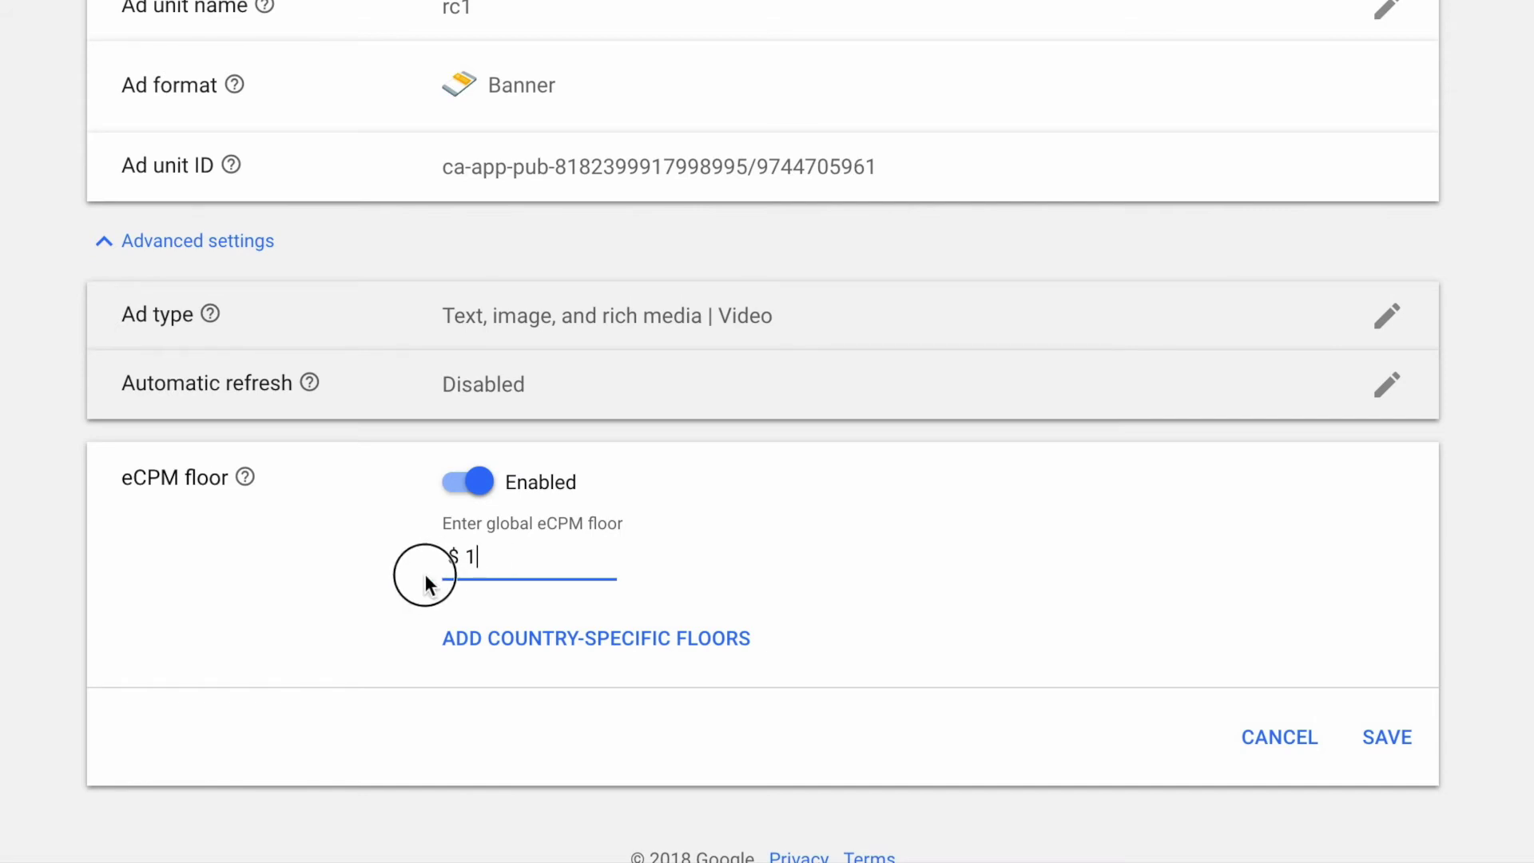
click(499, 559)
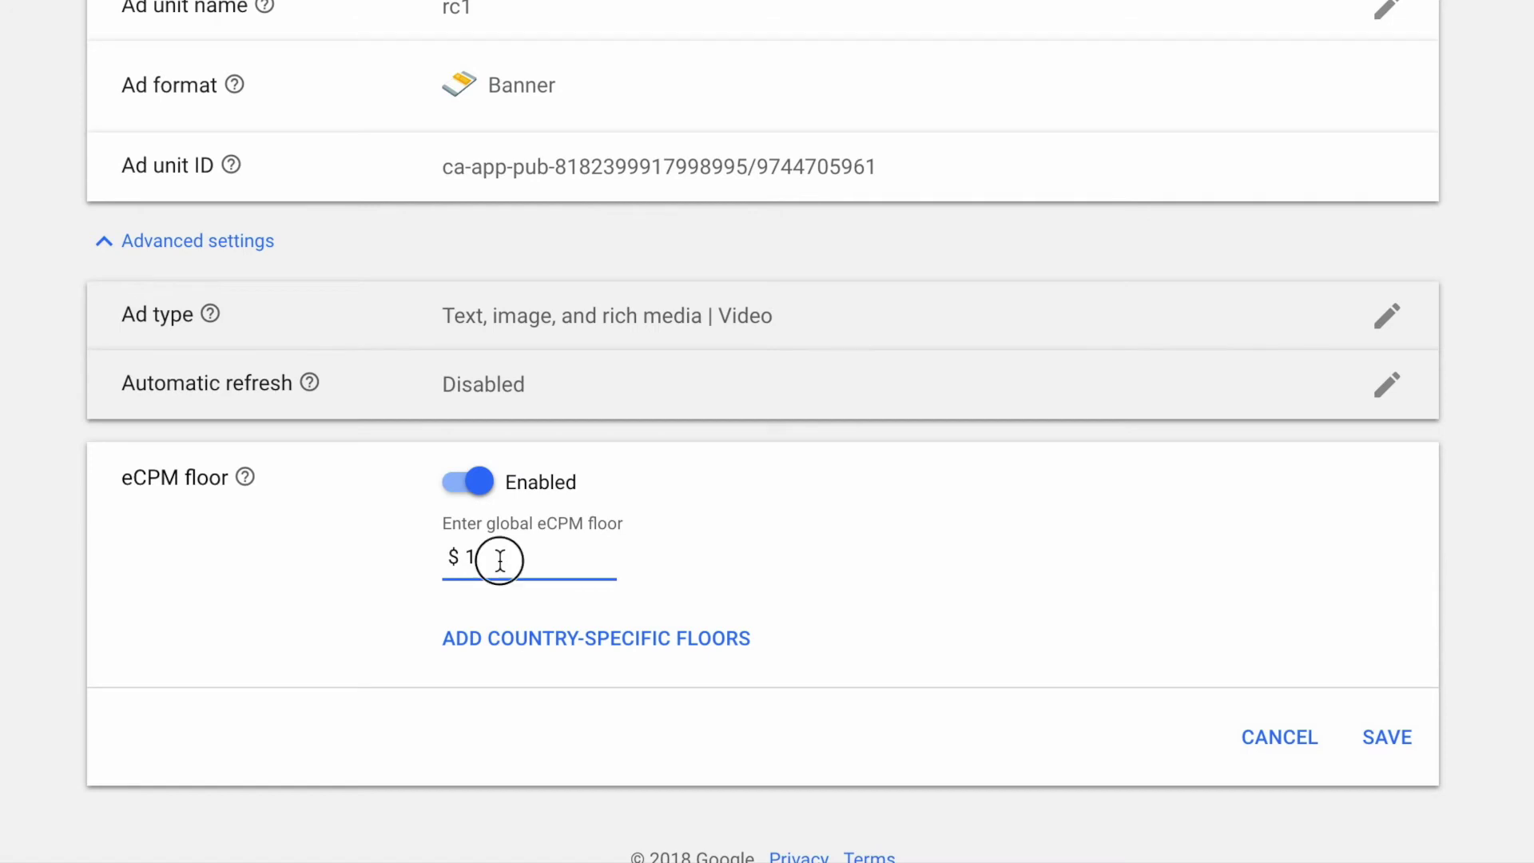
drag(500, 560, 439, 560)
Select all of Africa in country-specific floors, apply a $2 floor to every country, and expand the list
click(637, 649)
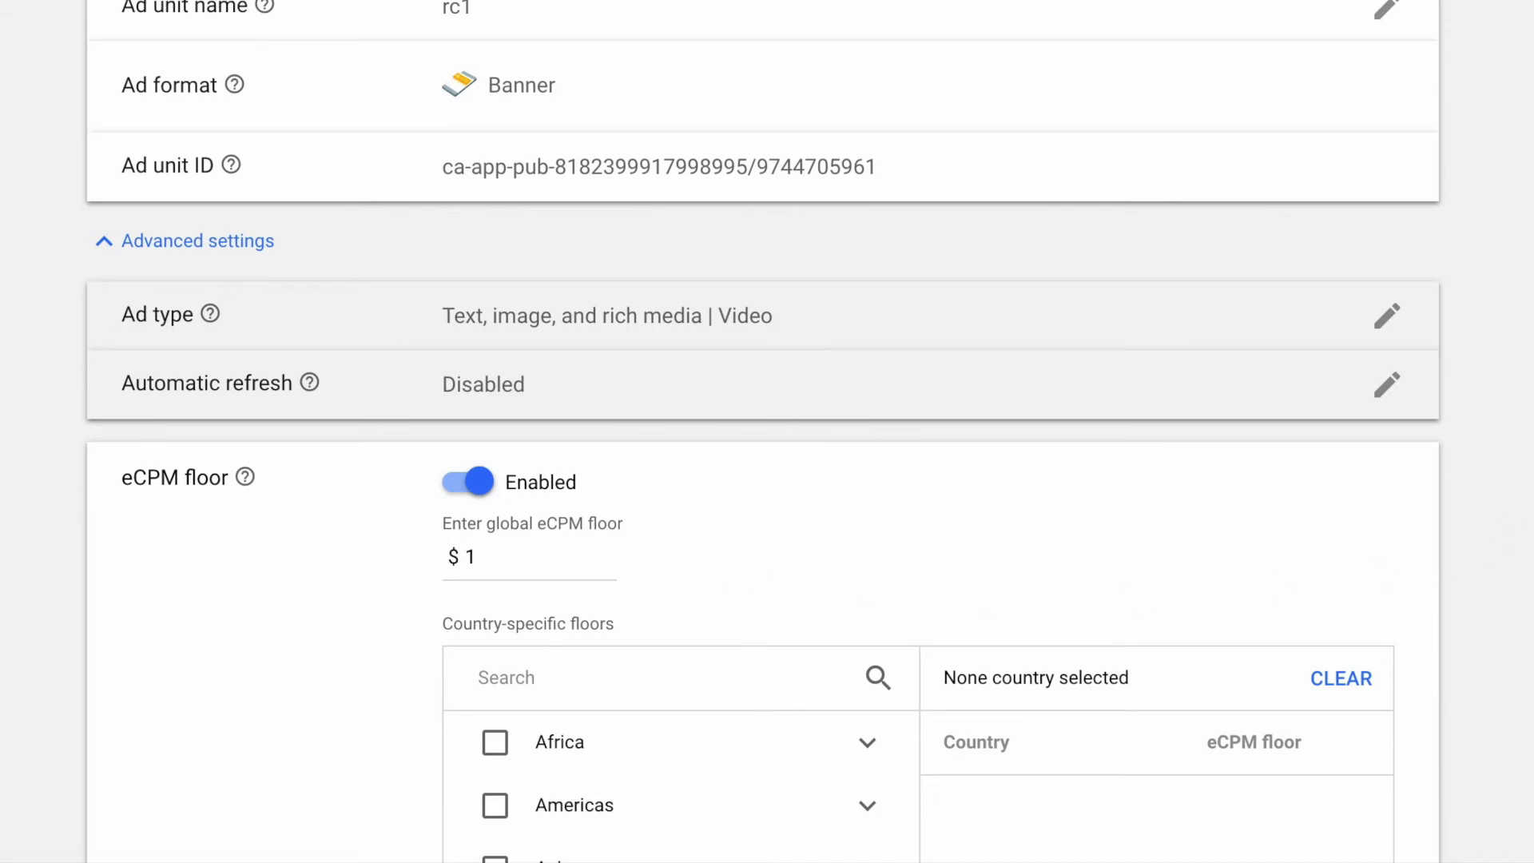
scroll(604, 319, down, 5)
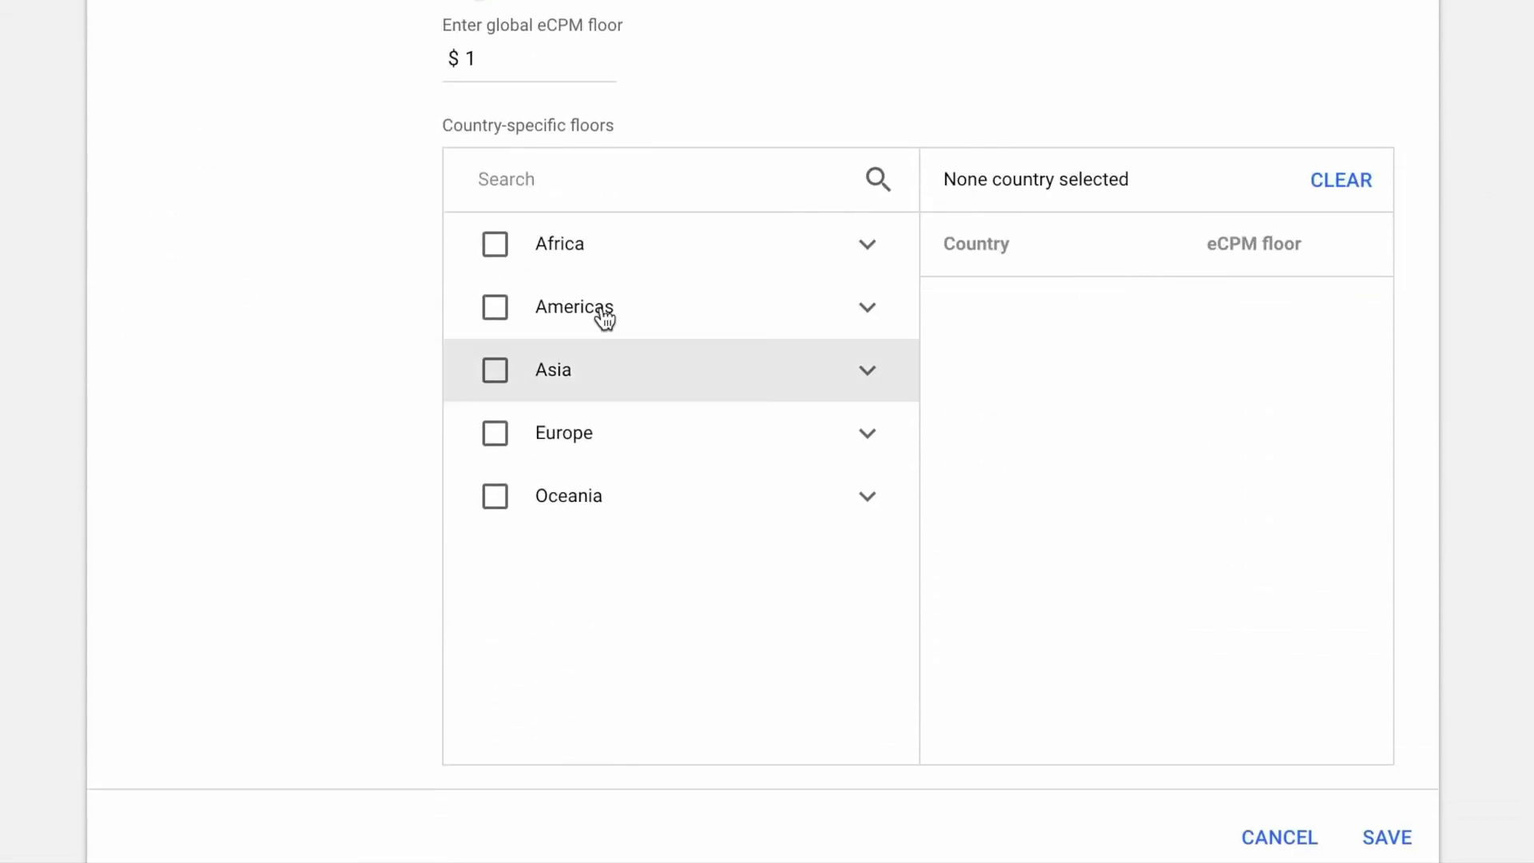
click(499, 257)
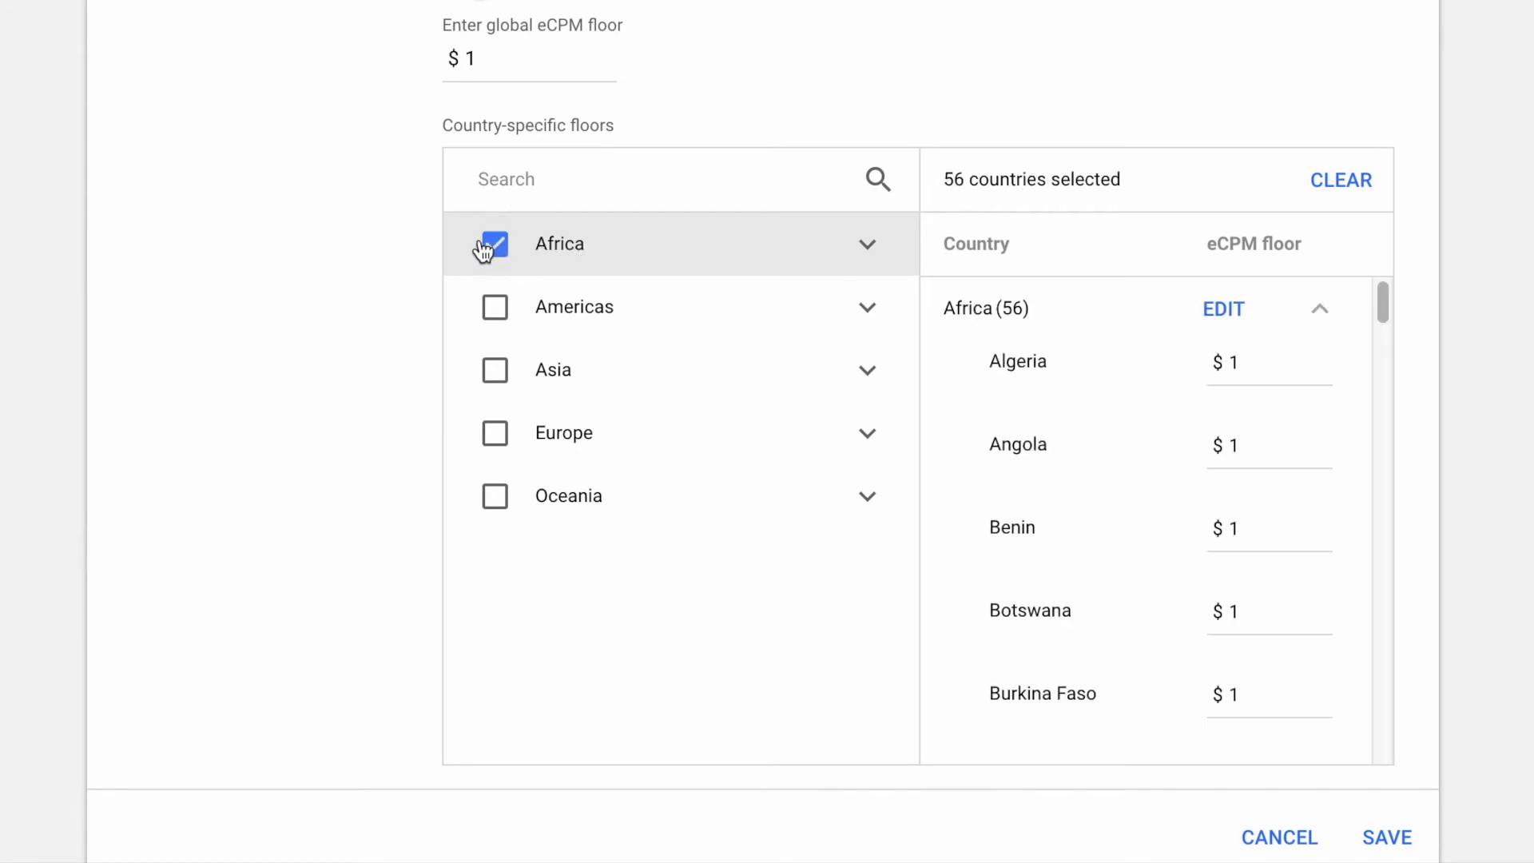
click(1221, 310)
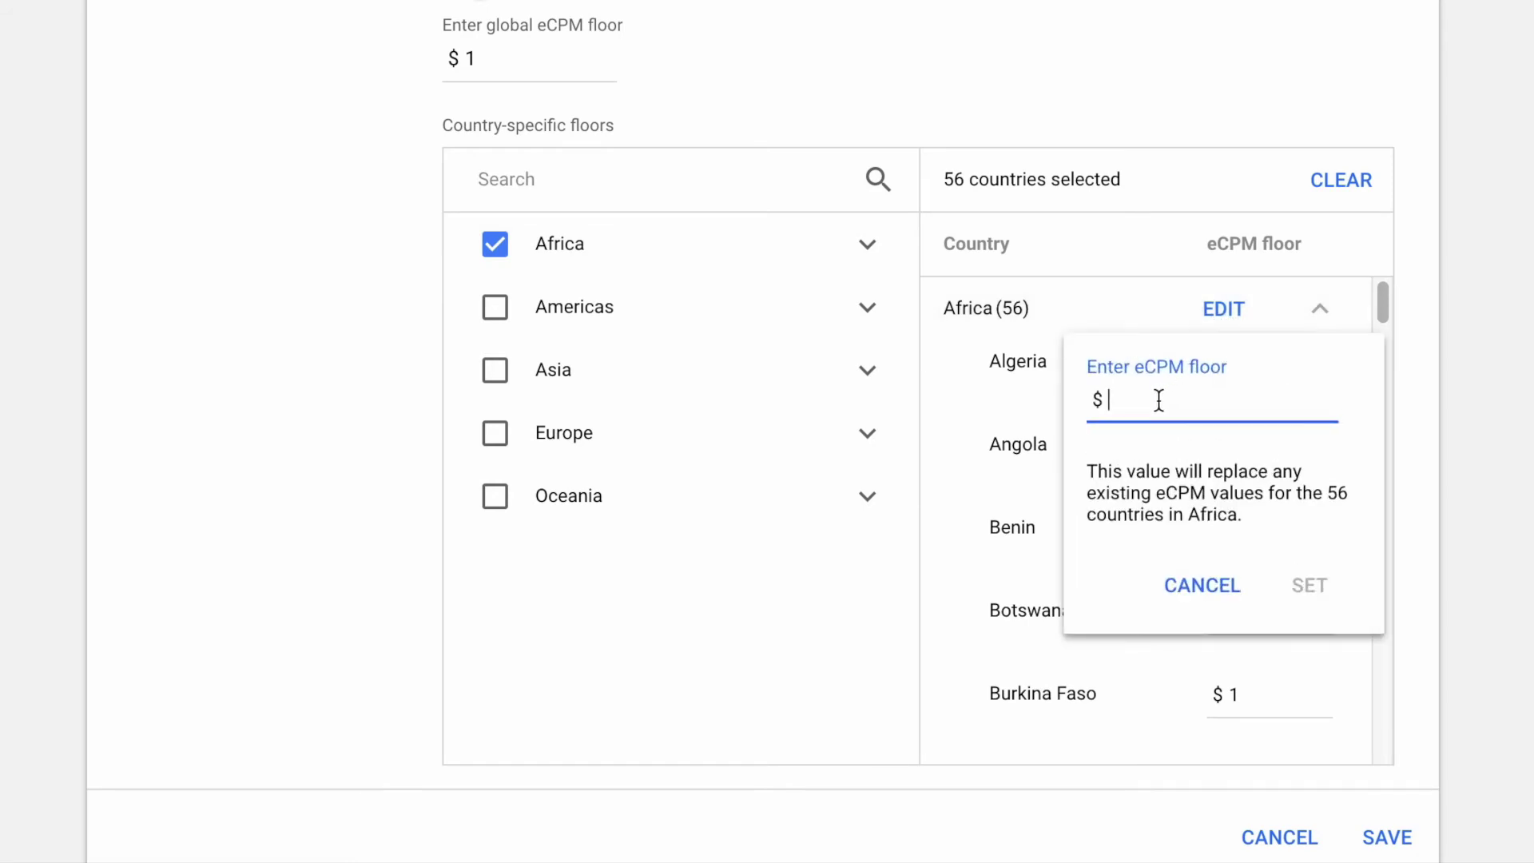
text(2)
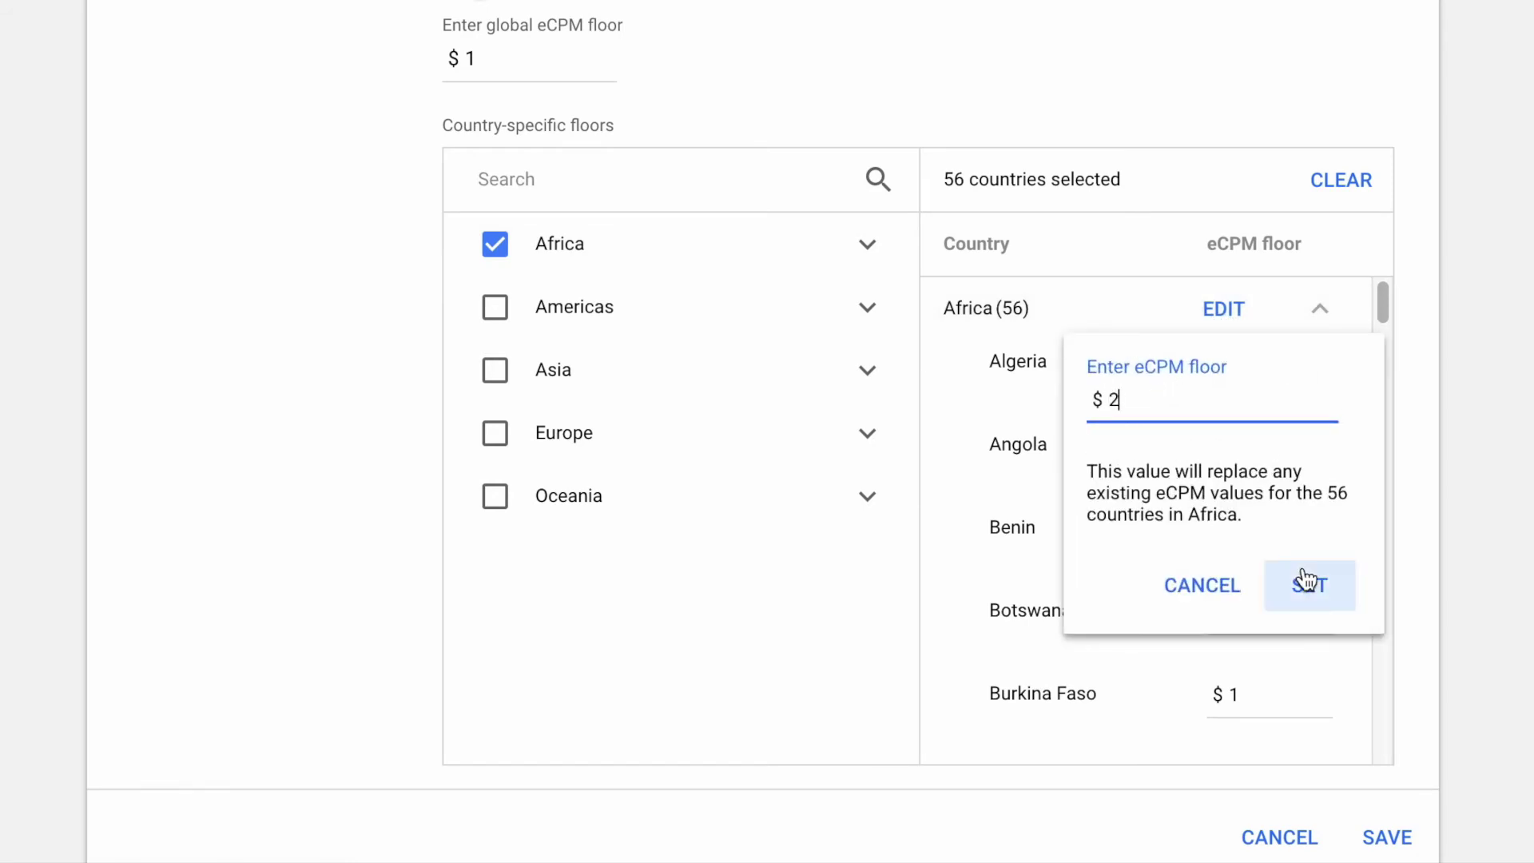
click(1305, 582)
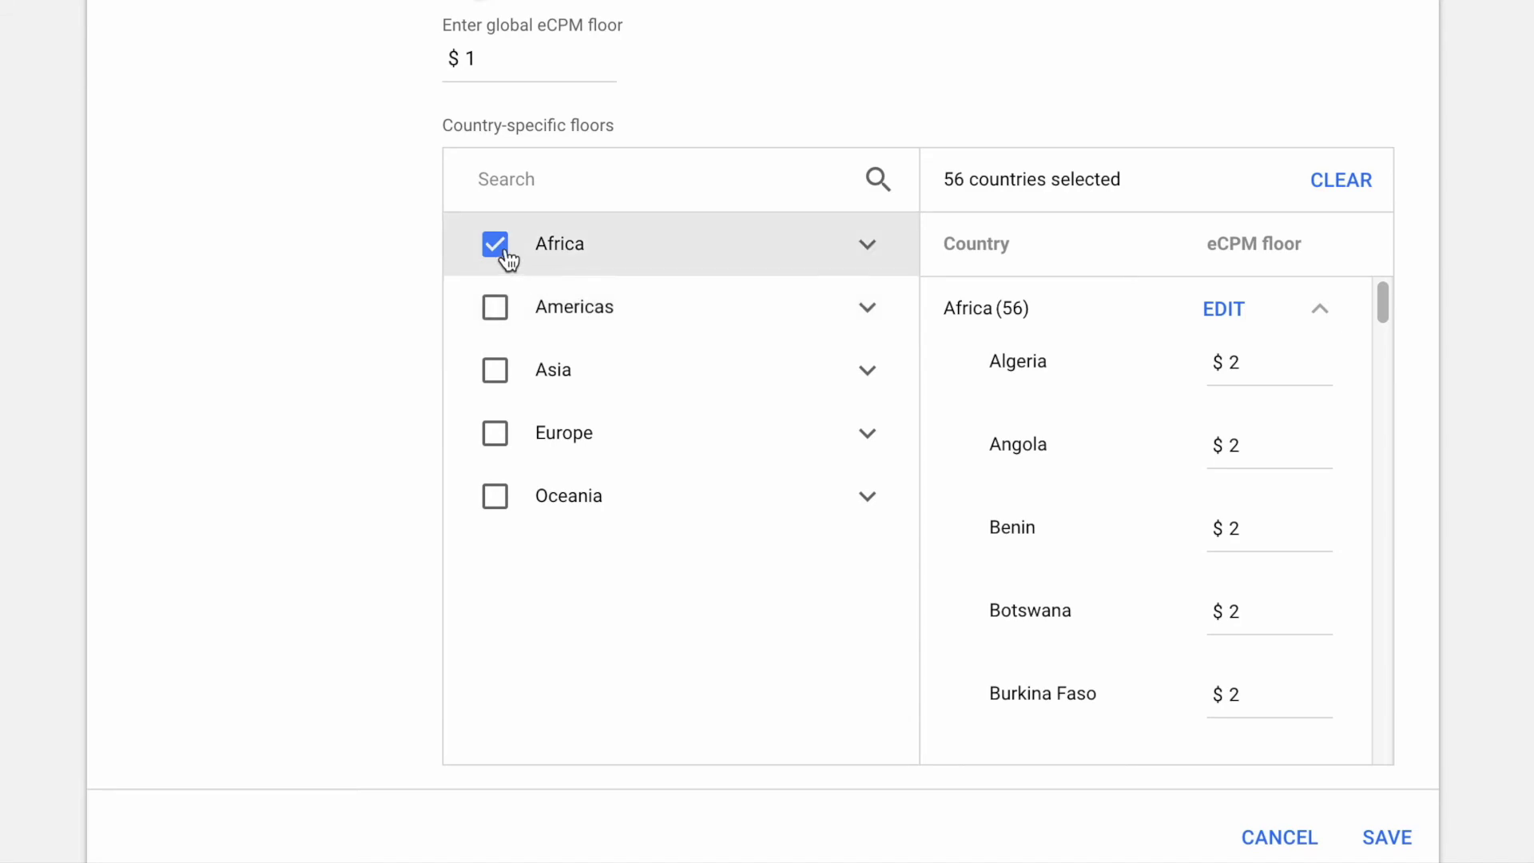
click(869, 245)
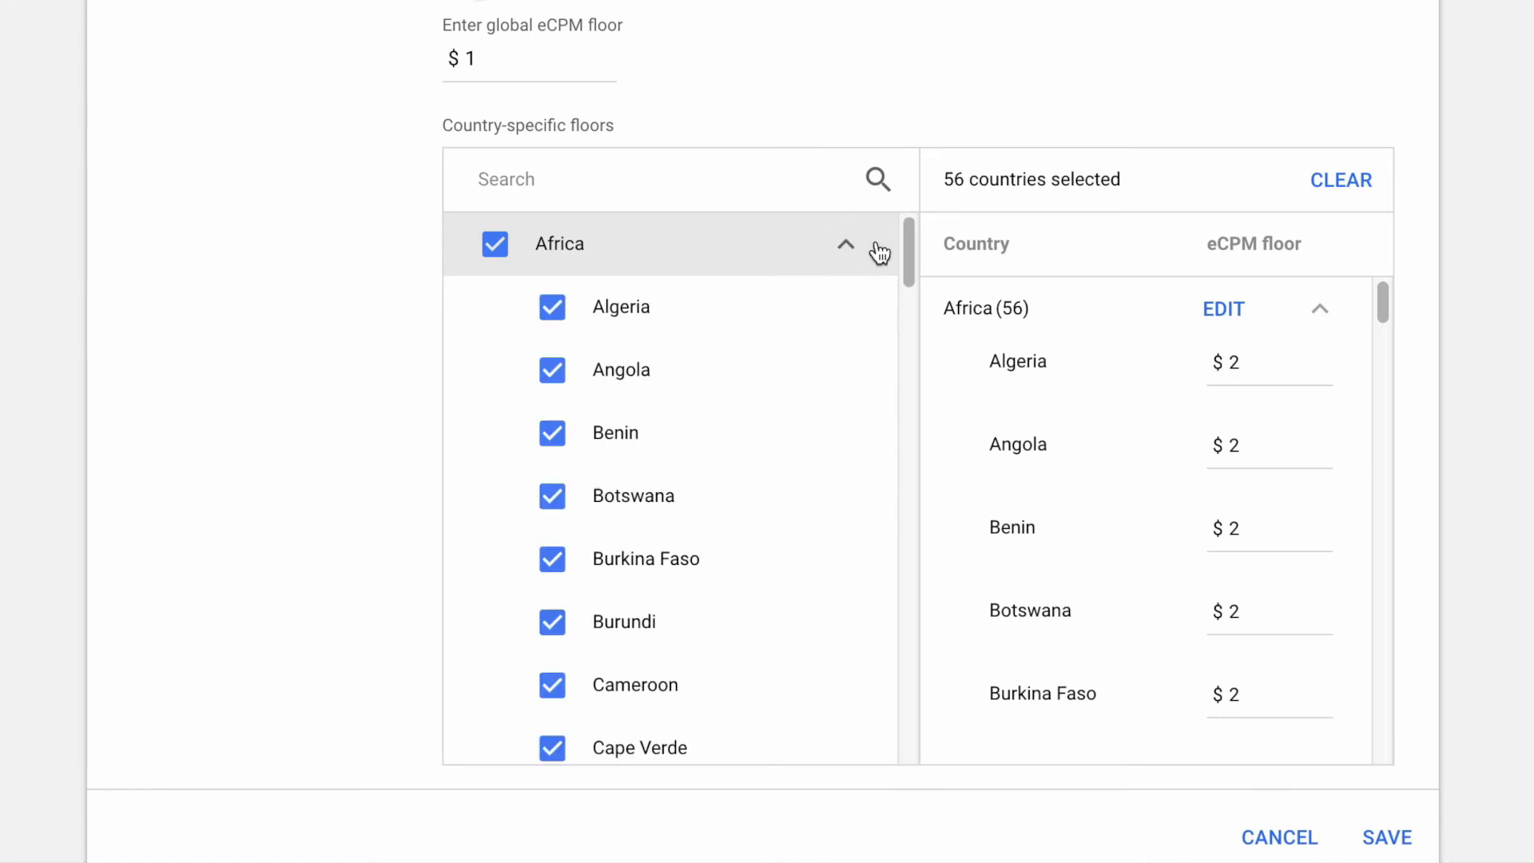
mouse_move(905, 263)
mouse_down()
mouse_move(916, 283)
mouse_move(907, 238)
mouse_up()
Untick Africa, select only Algeria and Angola at $1, and cancel the bulk floor edit
click(494, 248)
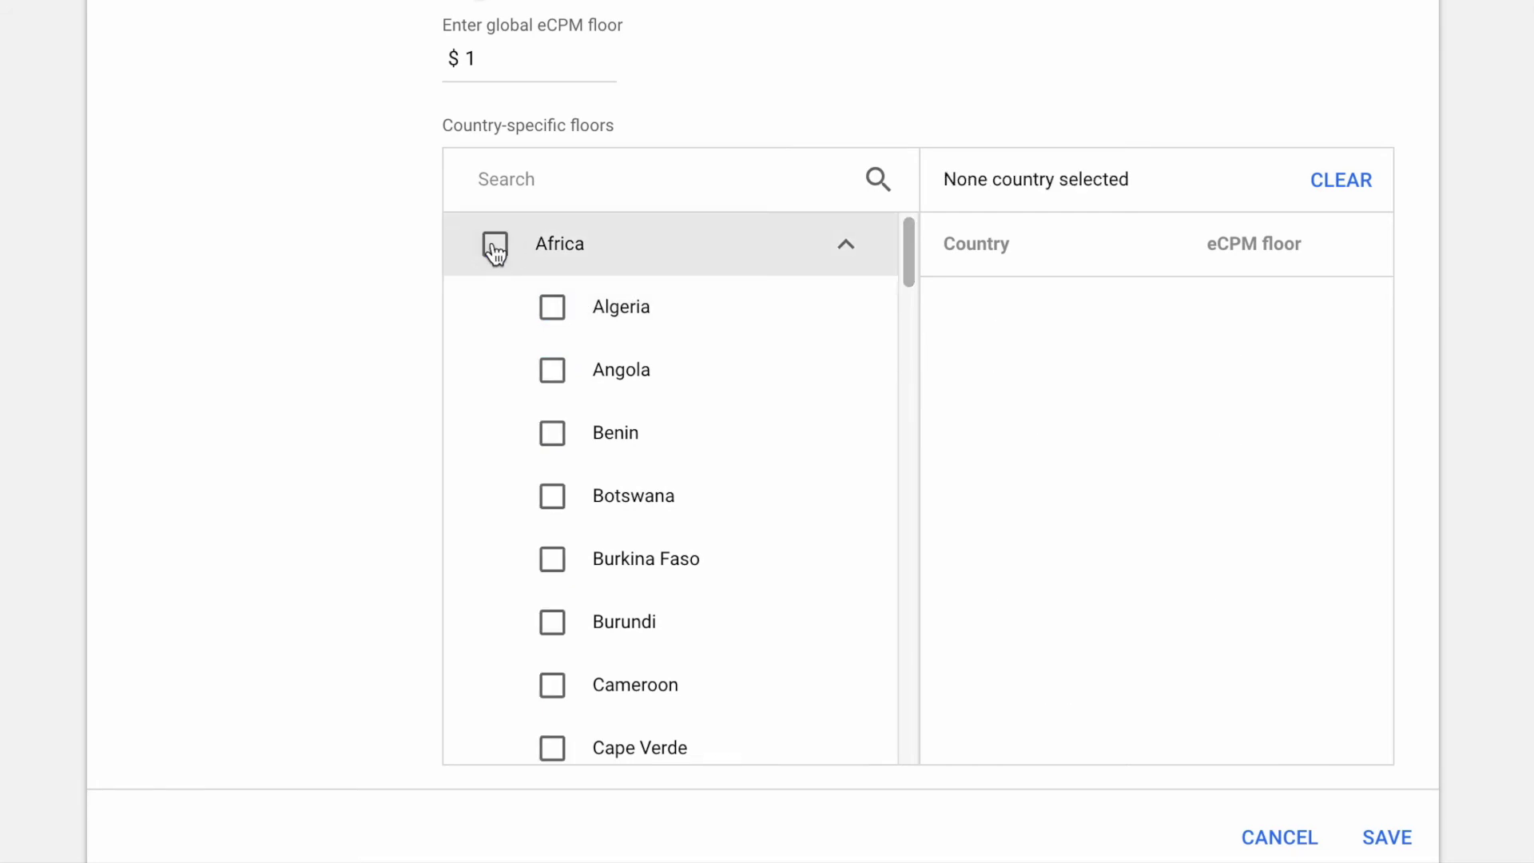
click(553, 310)
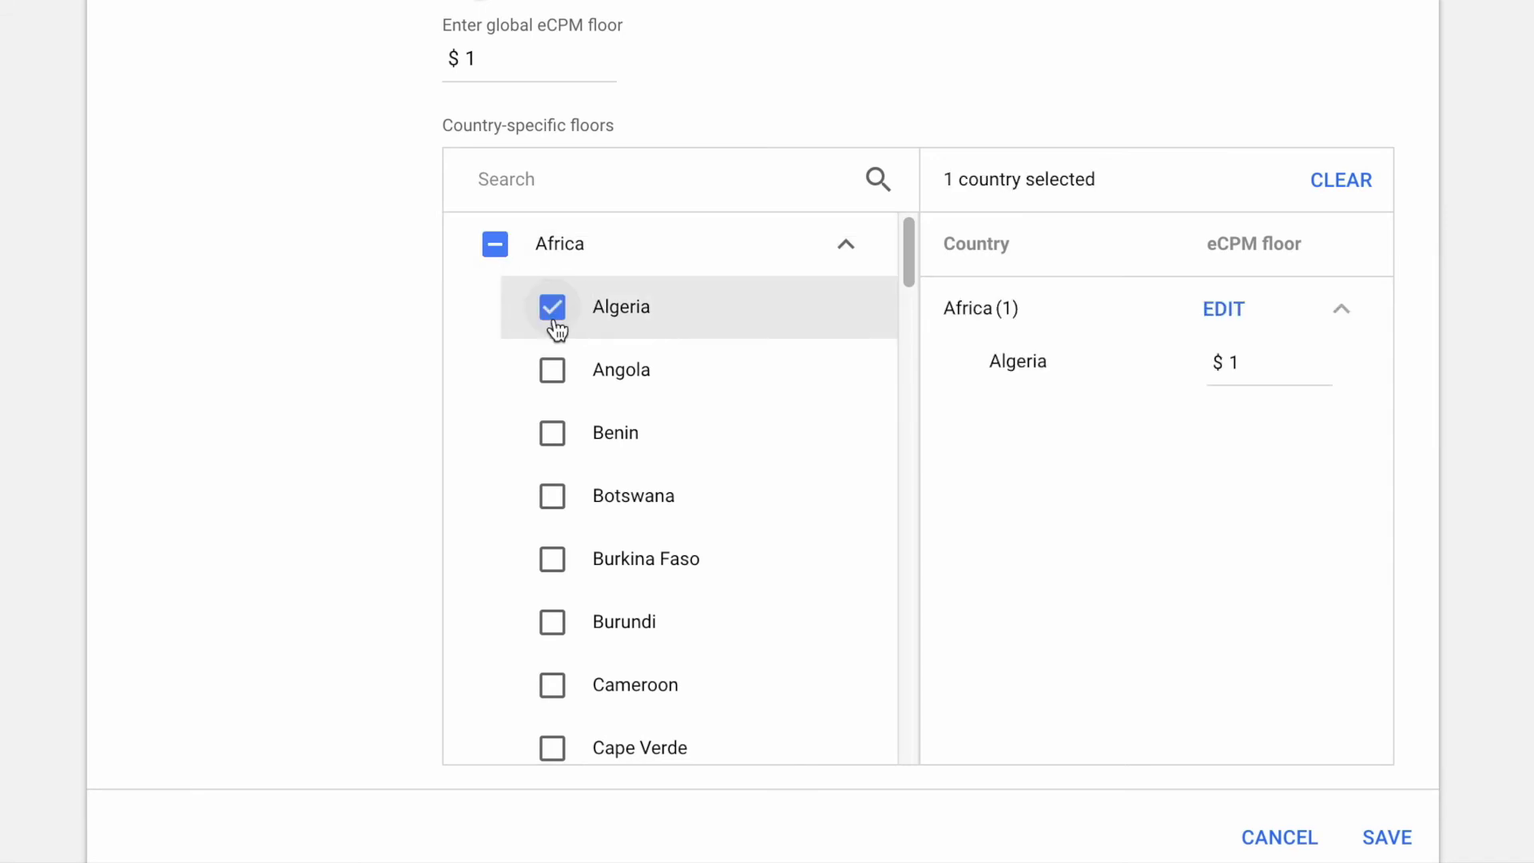
click(554, 374)
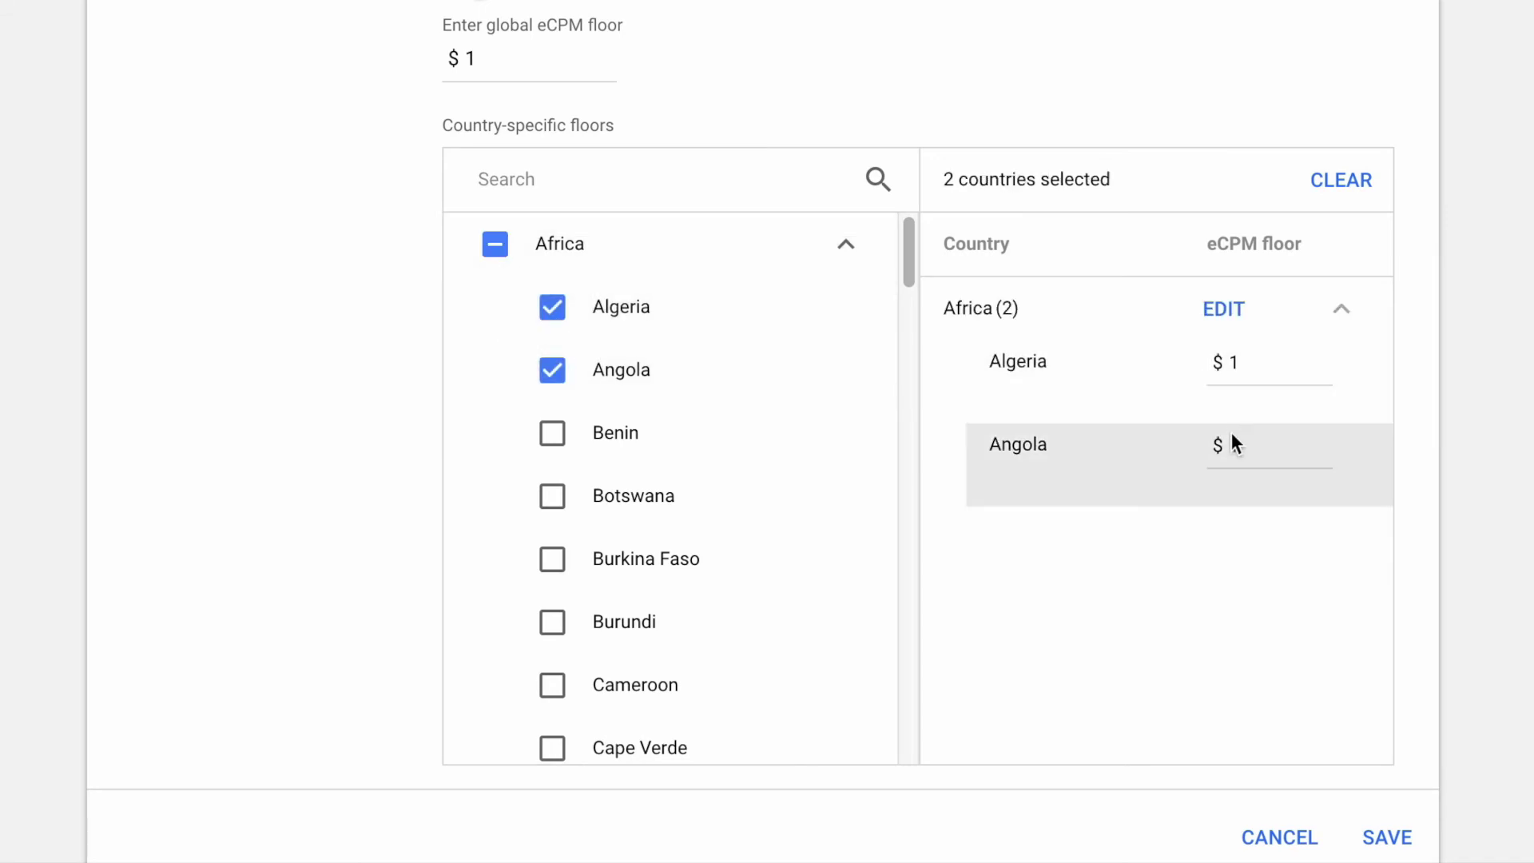
click(1225, 310)
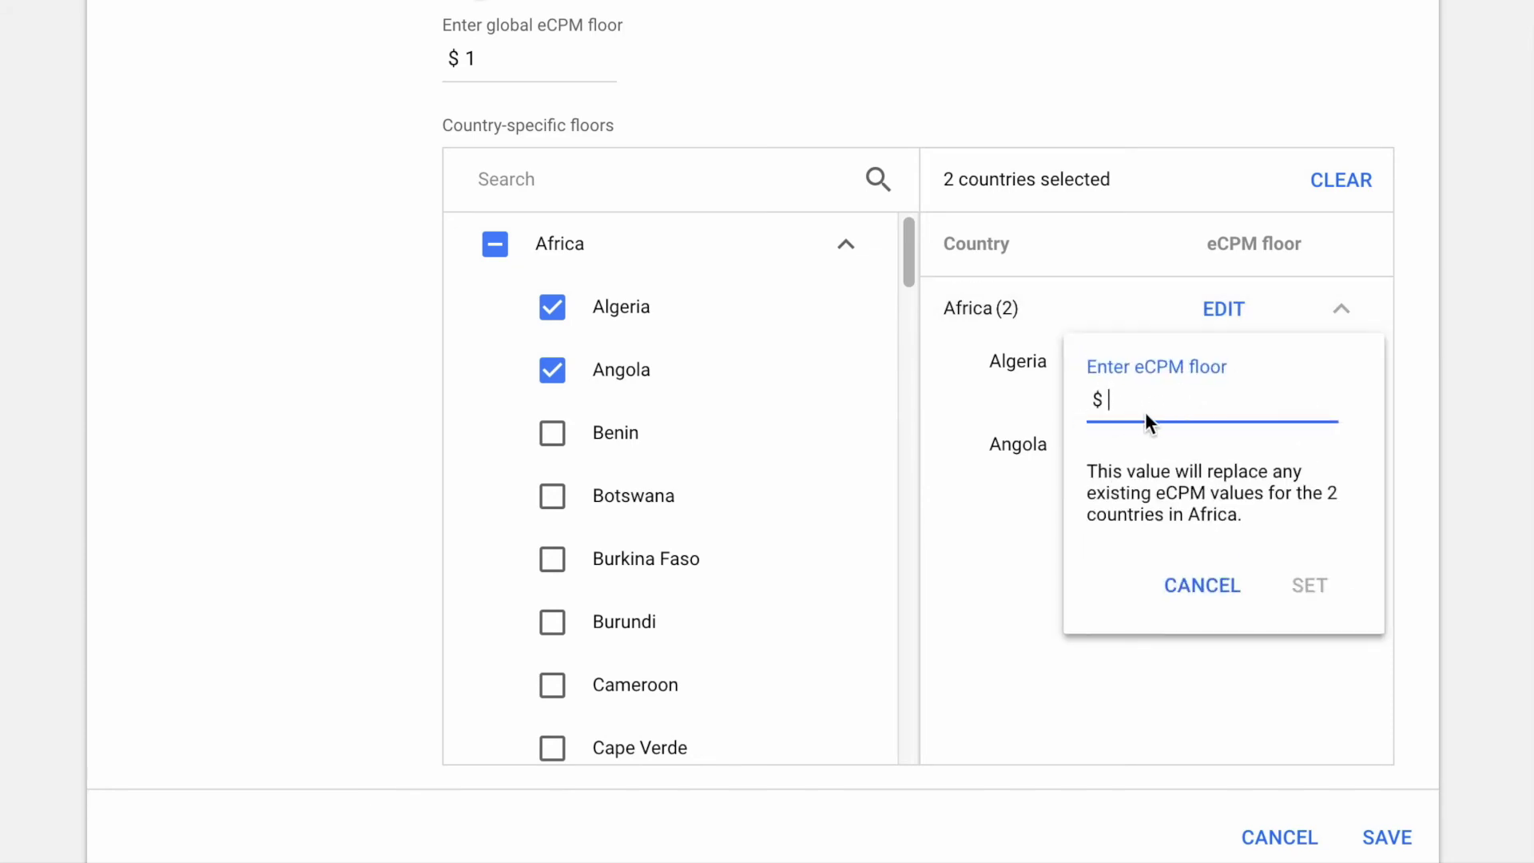
click(1203, 586)
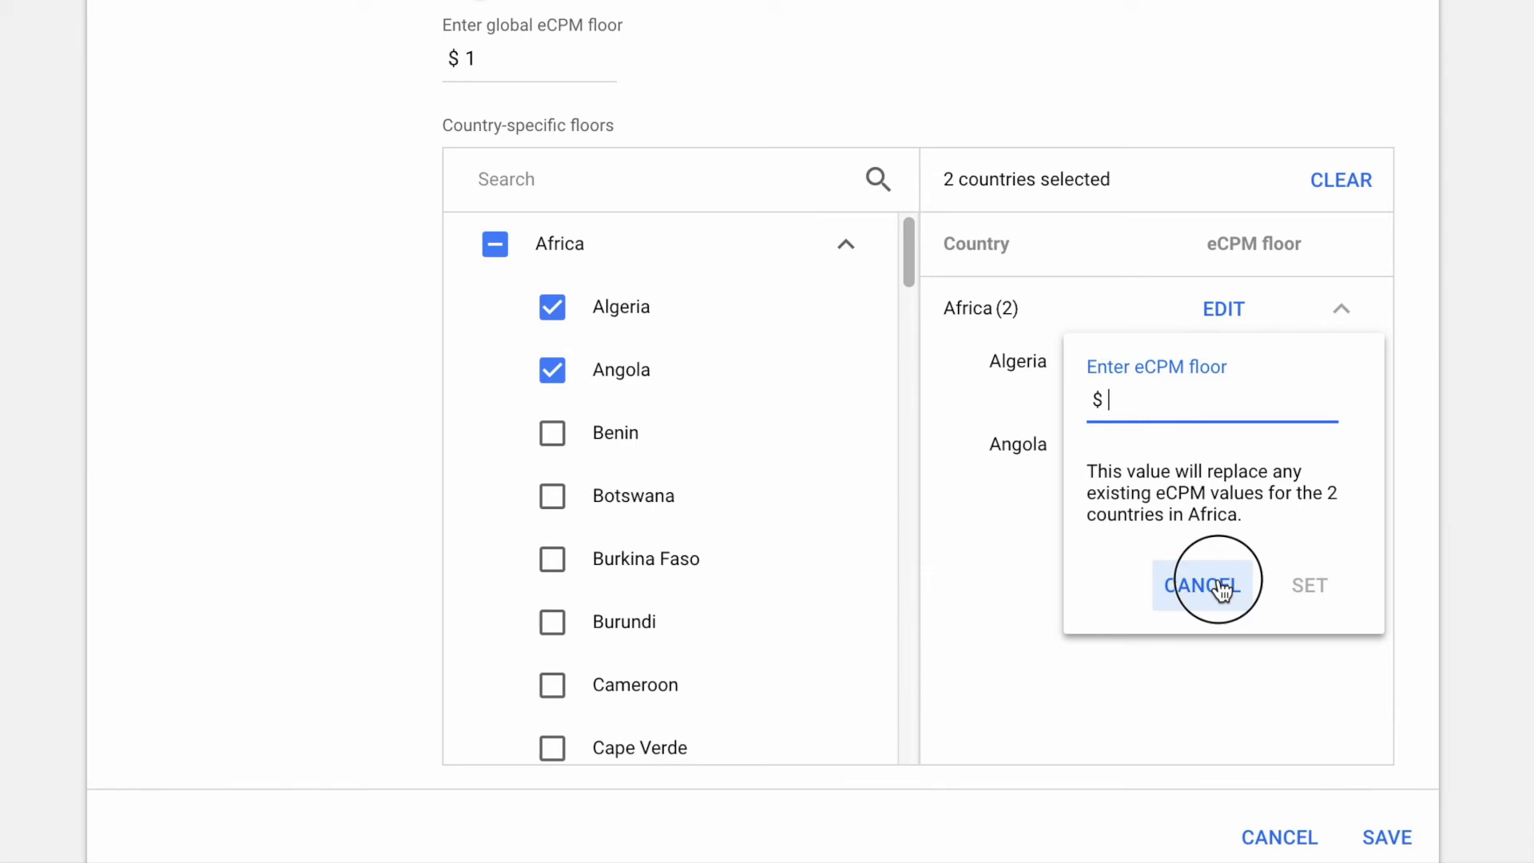
scroll(1176, 440, down, 1)
scroll(1176, 439, down, 1)
scroll(1177, 438, down, 1)
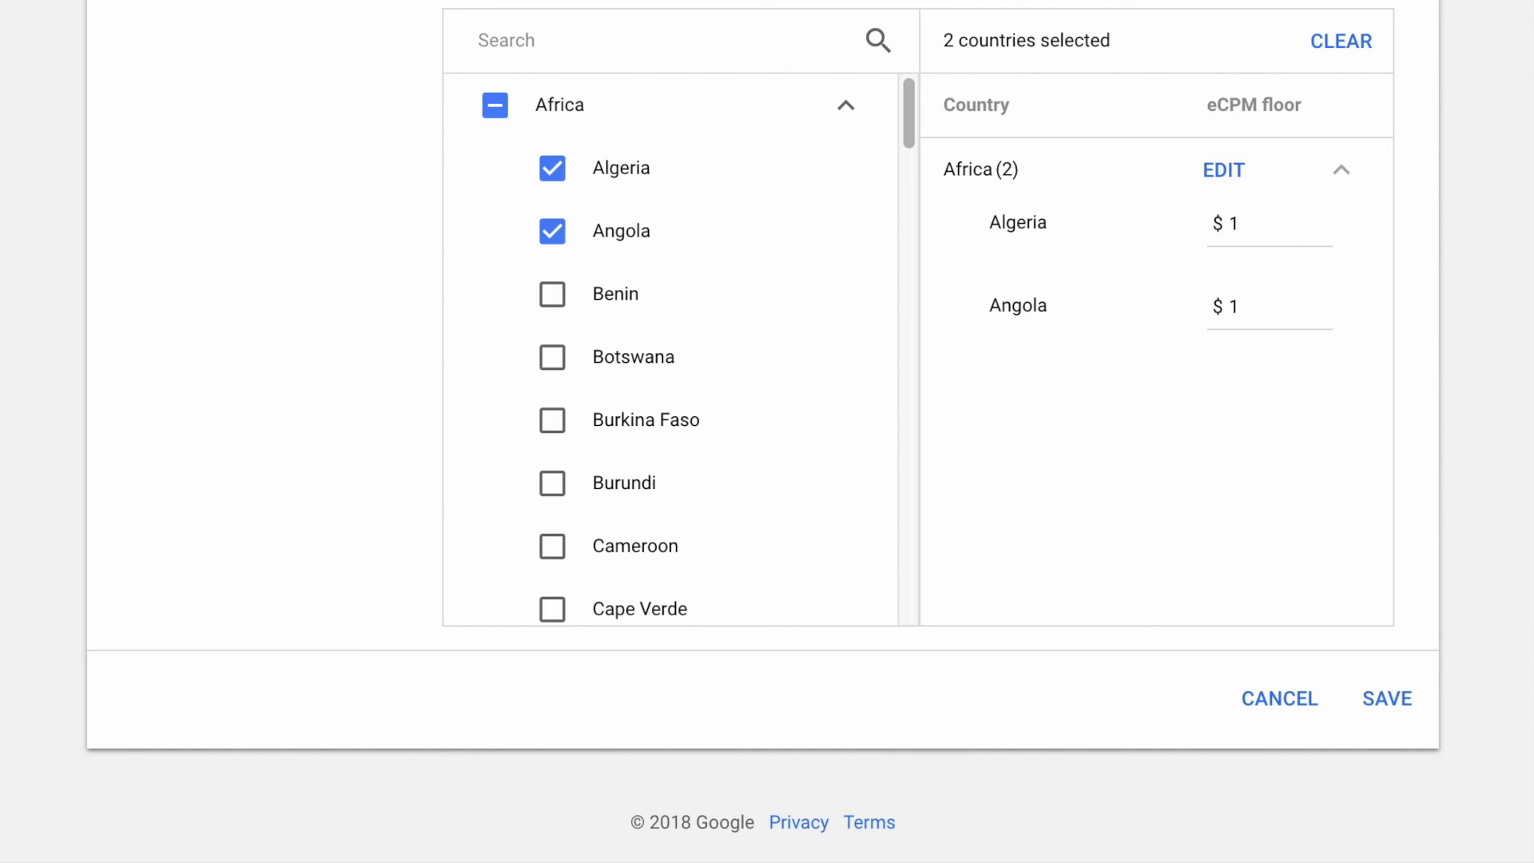
scroll(767, 431, up, 1)
scroll(767, 432, up, 1)
scroll(768, 431, up, 2)
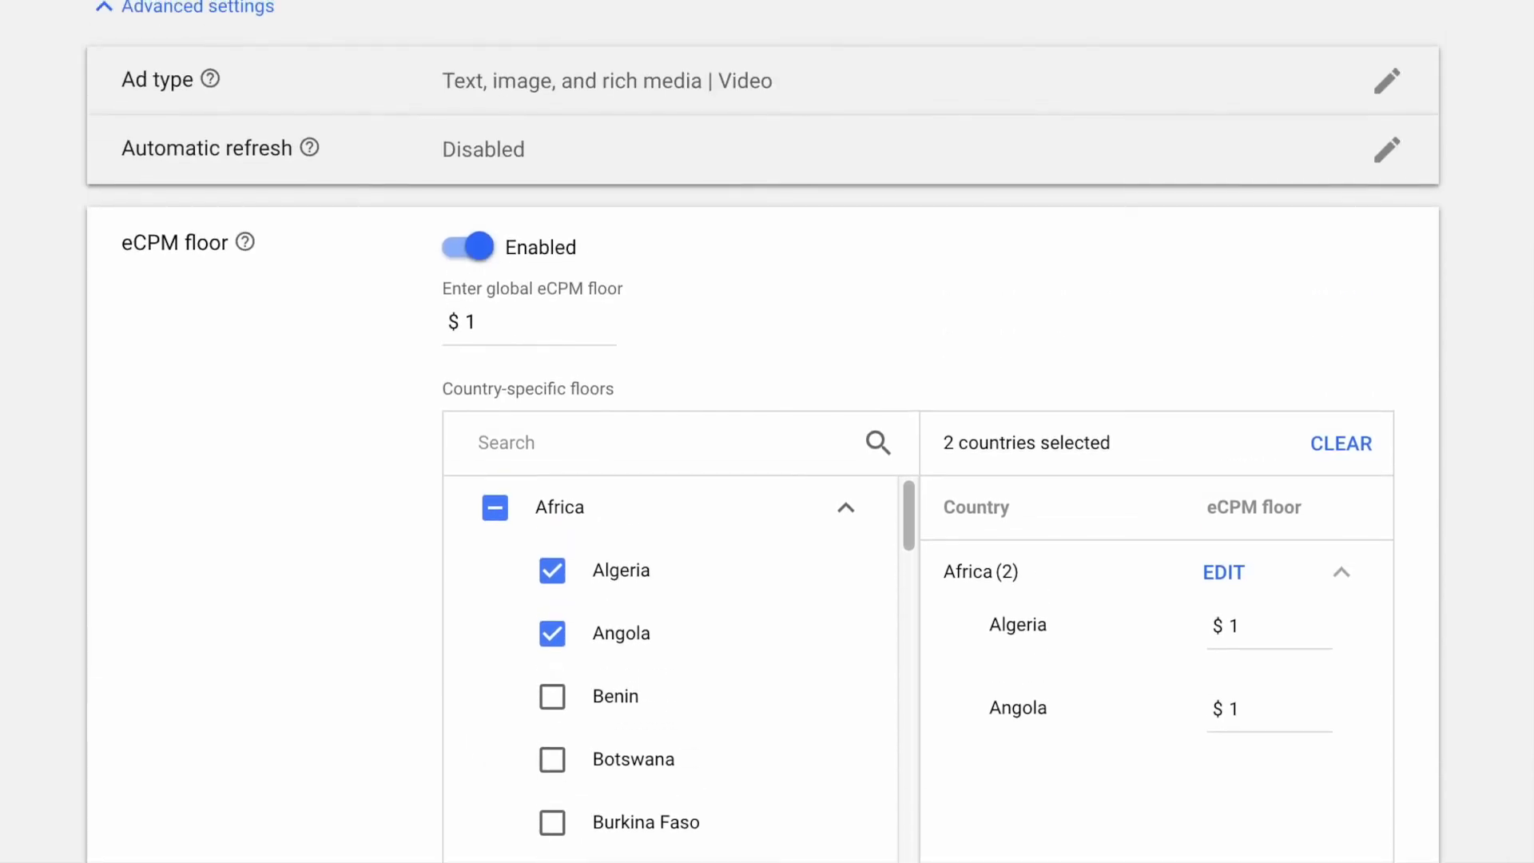
scroll(769, 432, up, 1)
scroll(767, 432, up, 1)
scroll(767, 432, up, 2)
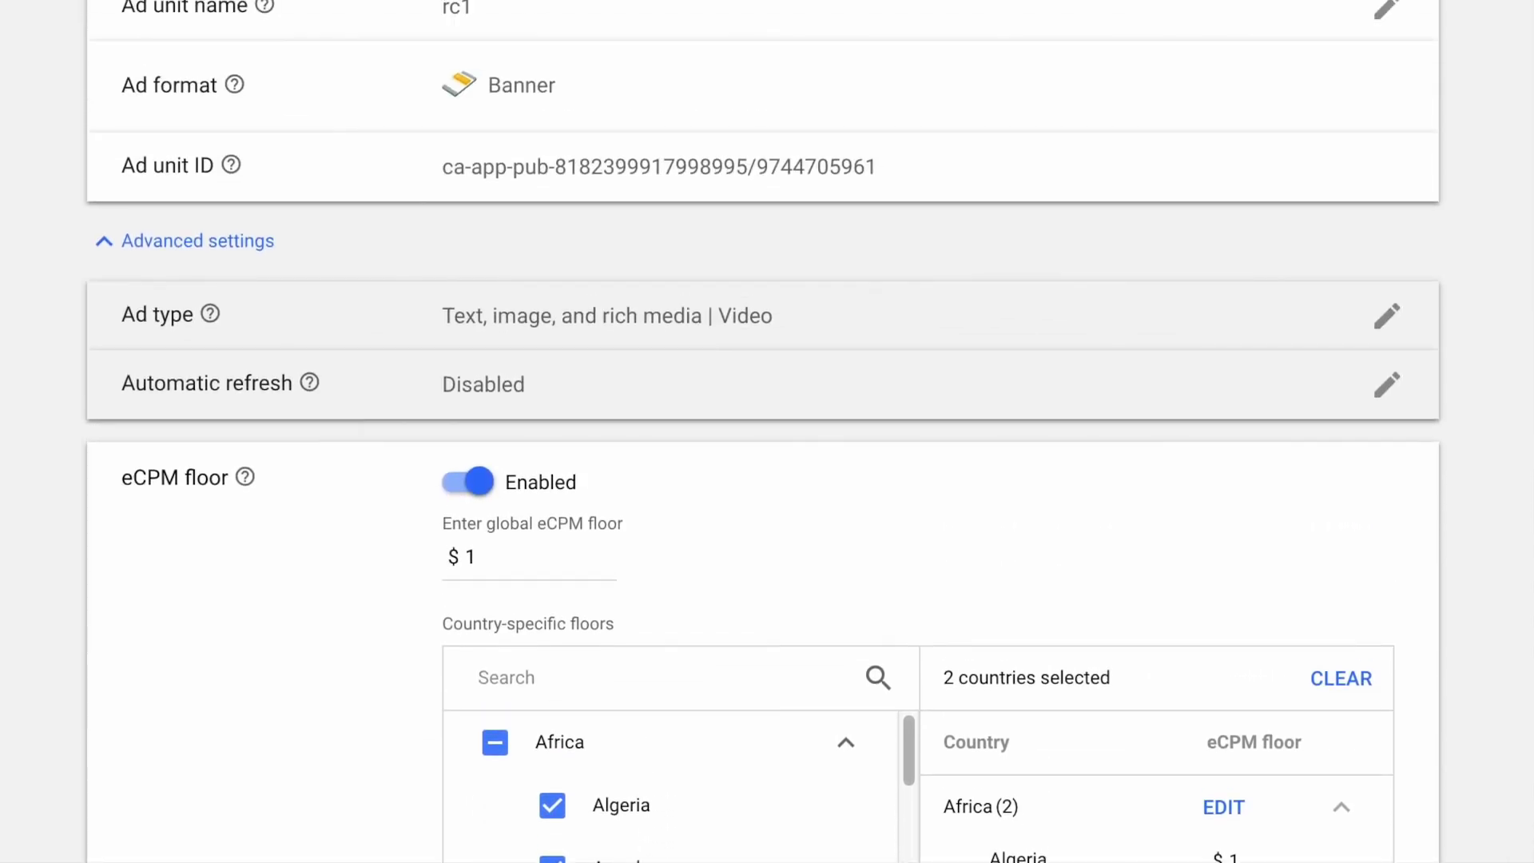